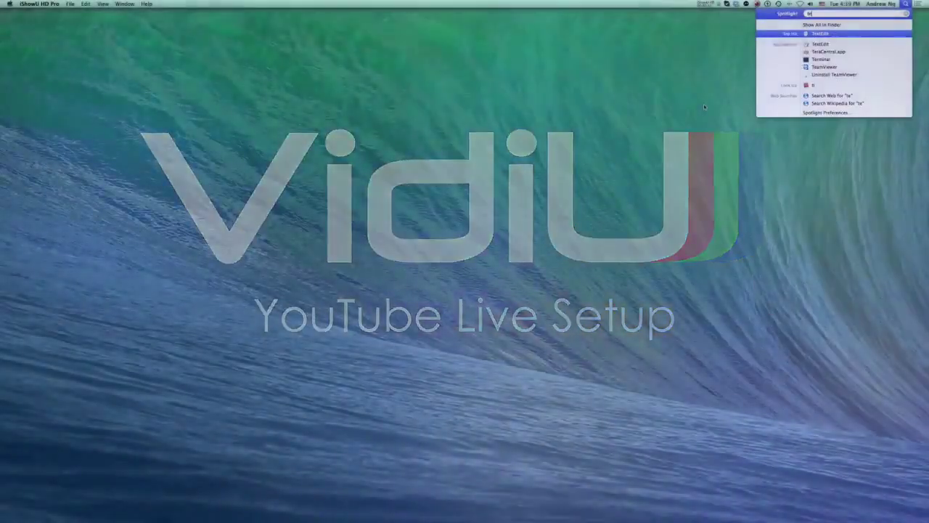
Launch TeraCentral and open the VidiU device's web configuration page in Safari.
click(820, 36)
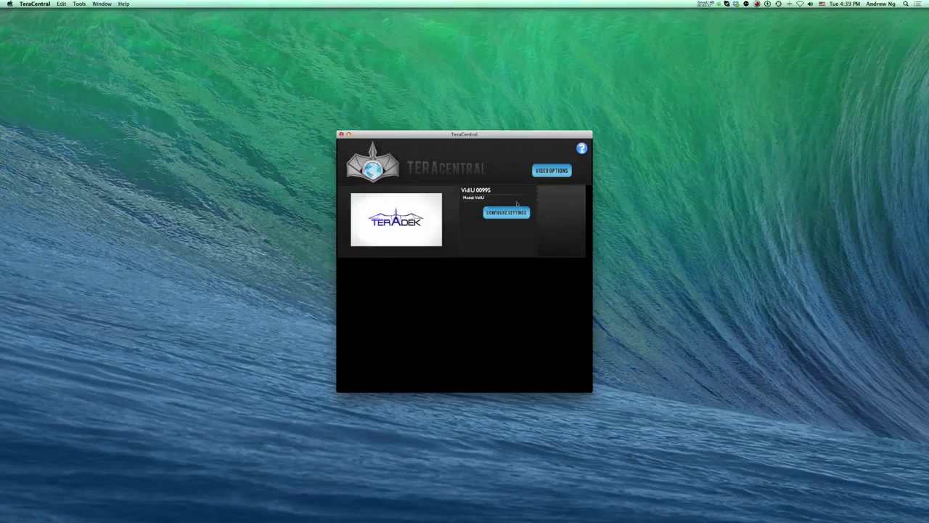
click(507, 211)
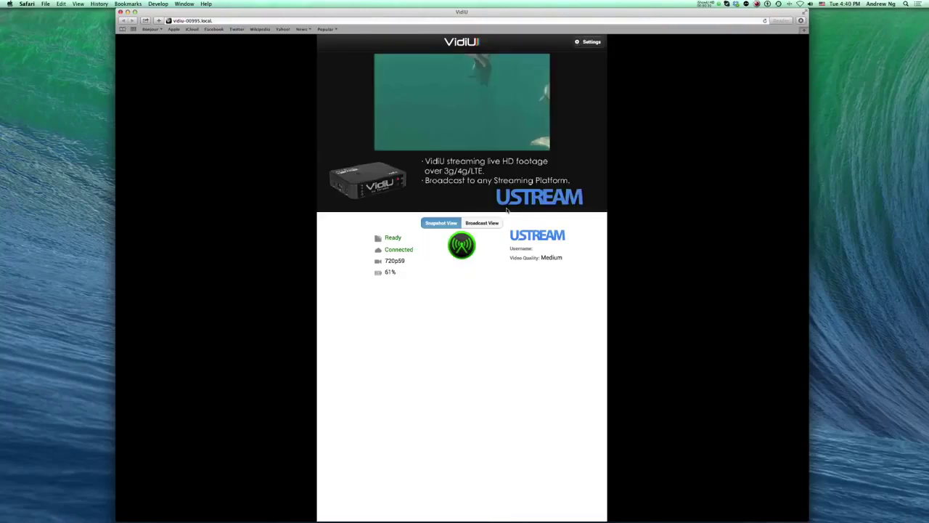
Change the VidiU Broadcast mode from Ustream to YouTube Live and start authorizing the device.
click(588, 42)
click(450, 109)
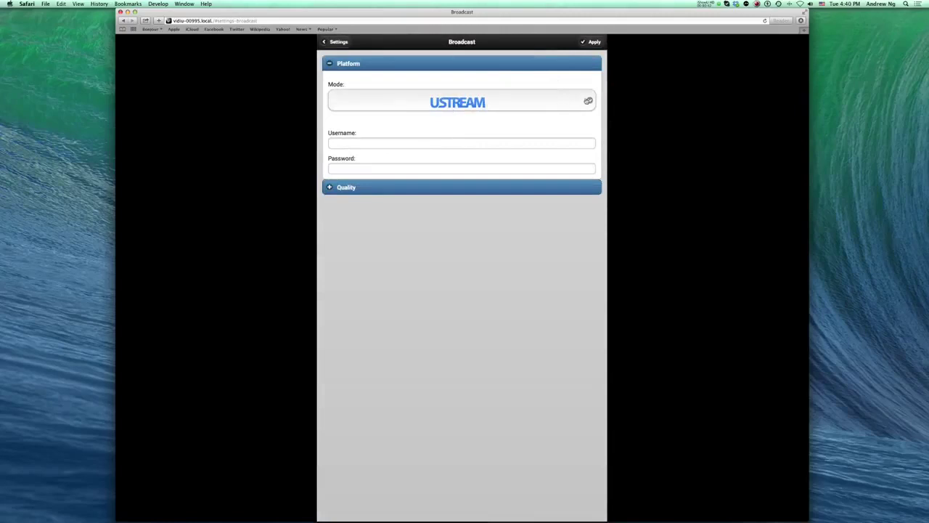
click(588, 101)
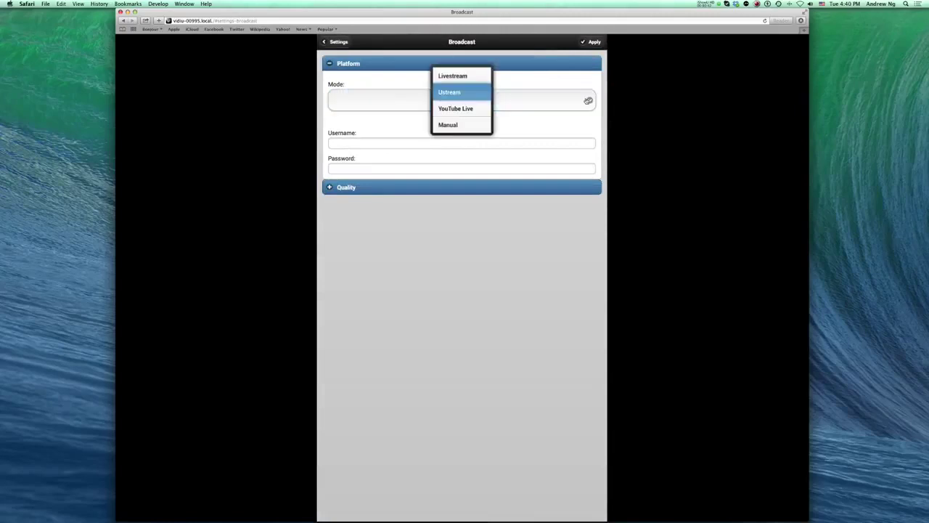
click(460, 109)
click(484, 138)
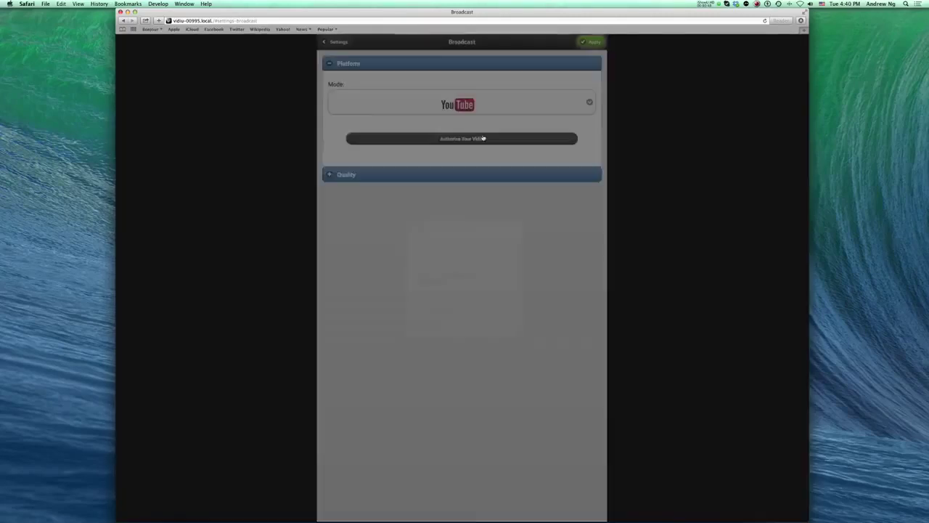
click(478, 259)
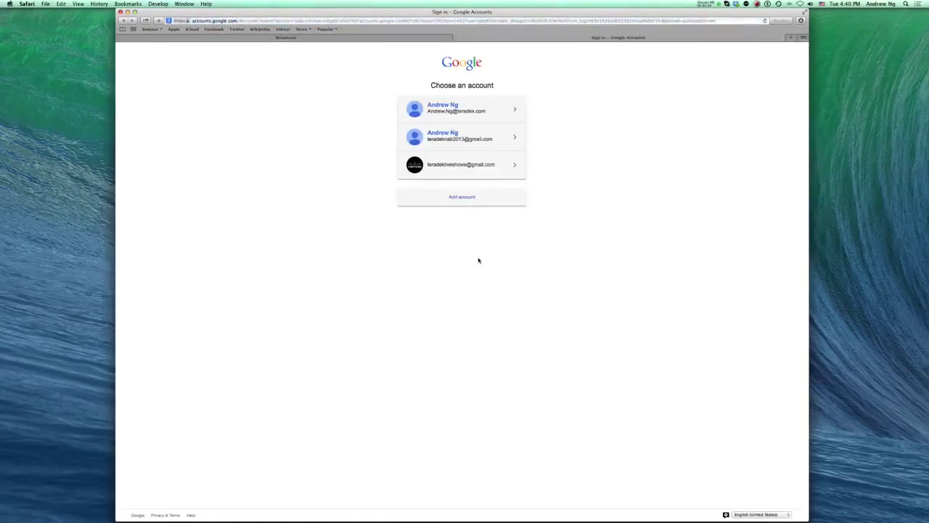
click(484, 174)
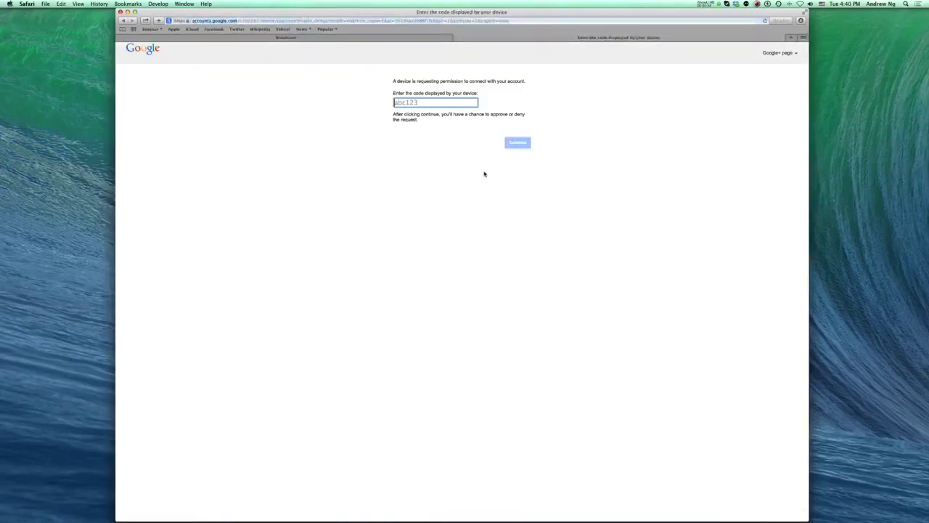
click(370, 39)
click(462, 285)
key(super+c)
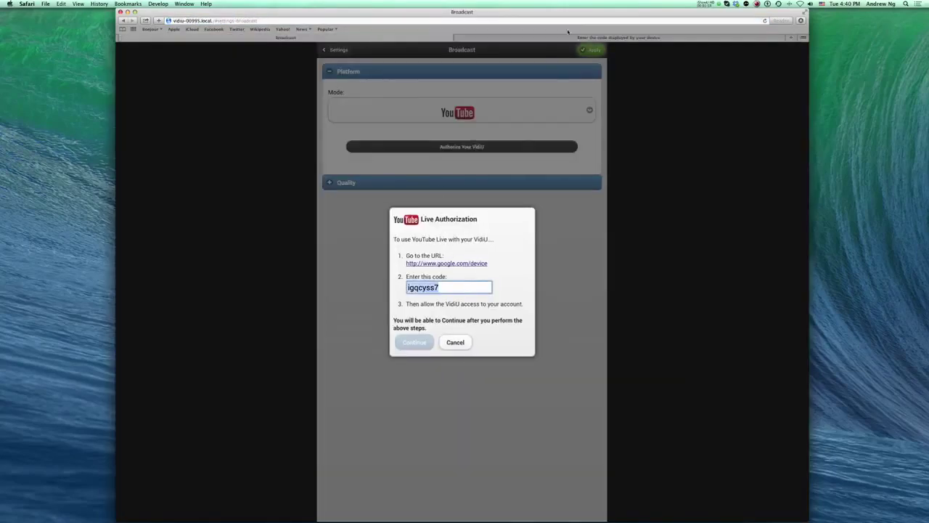
click(565, 39)
Paste the device code, allow Teradek VidiU access to YouTube, and close the authorization tab.
key(super+v)
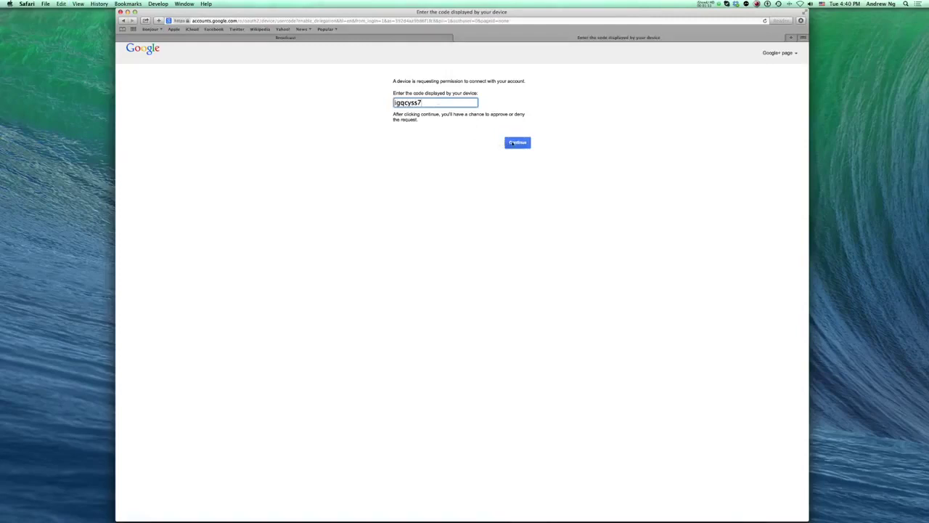
click(516, 142)
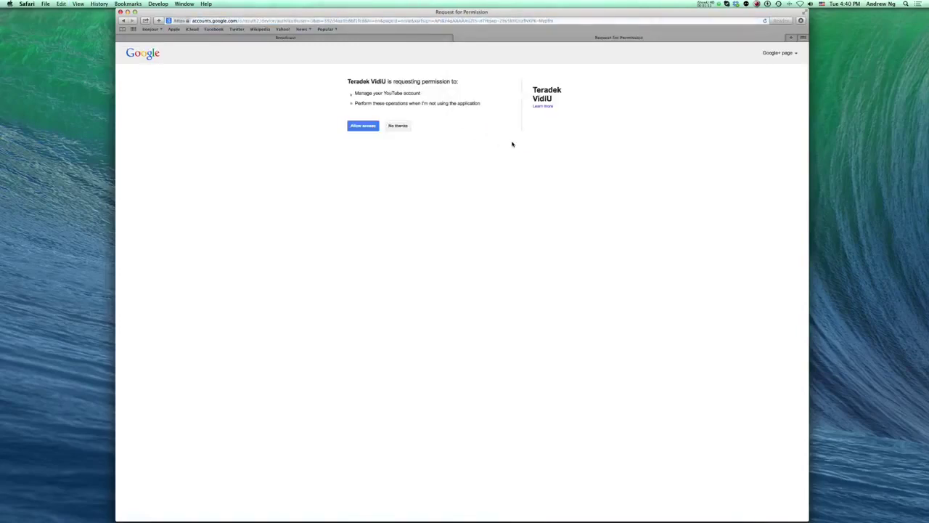
click(368, 128)
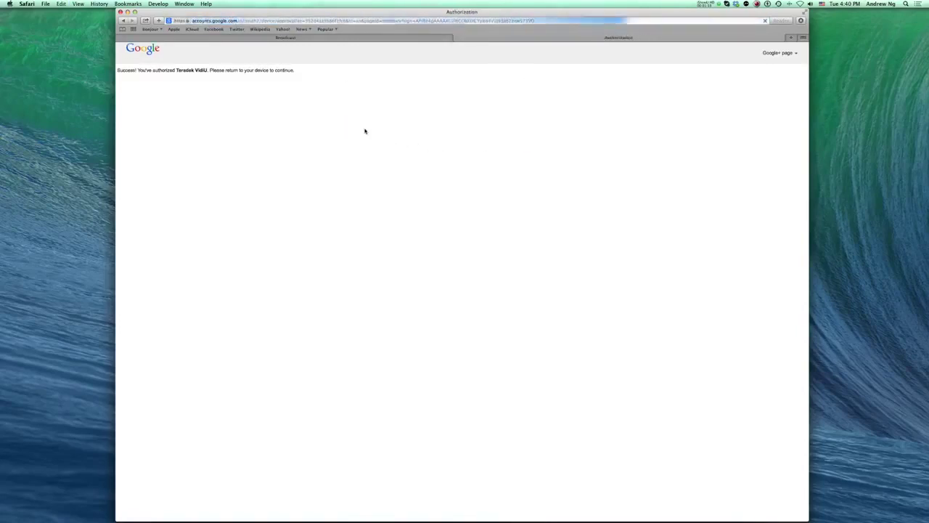
key(super+w)
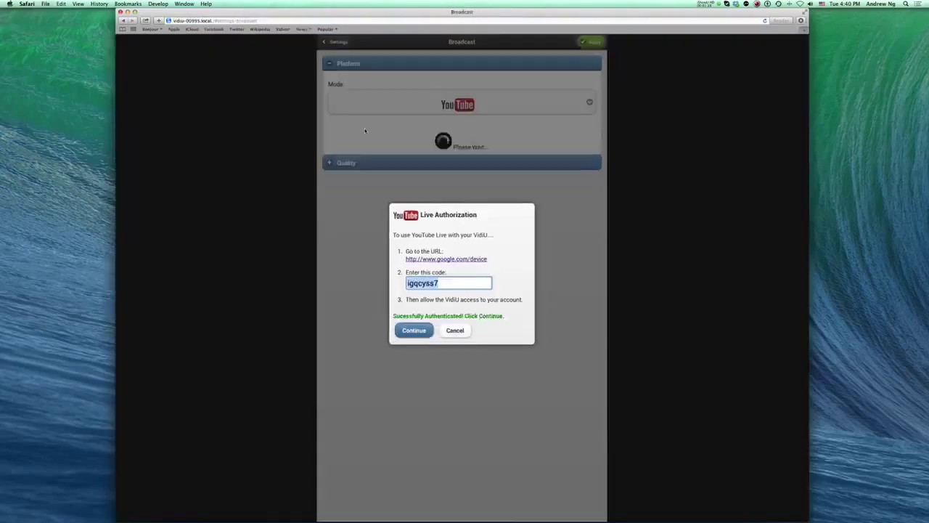
Confirm the YouTube authorization to load the empty Events list and begin a new event.
click(416, 333)
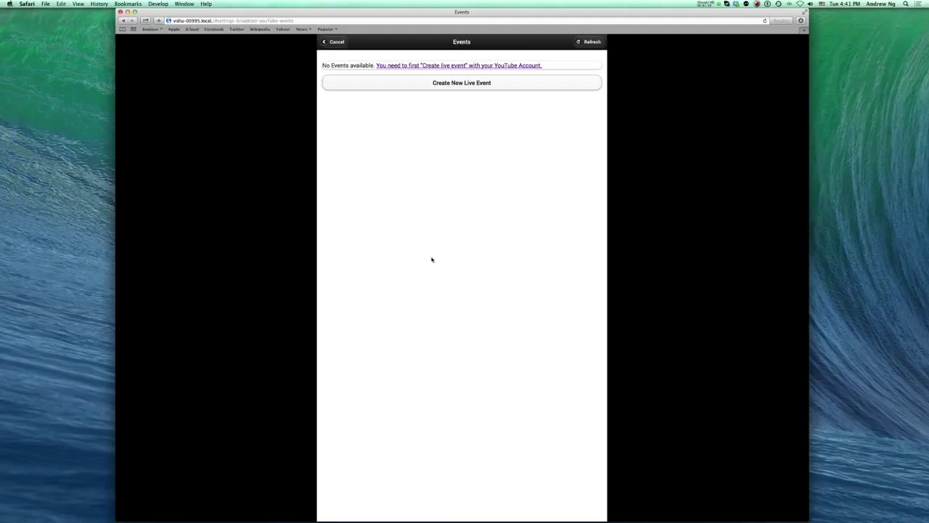
click(485, 90)
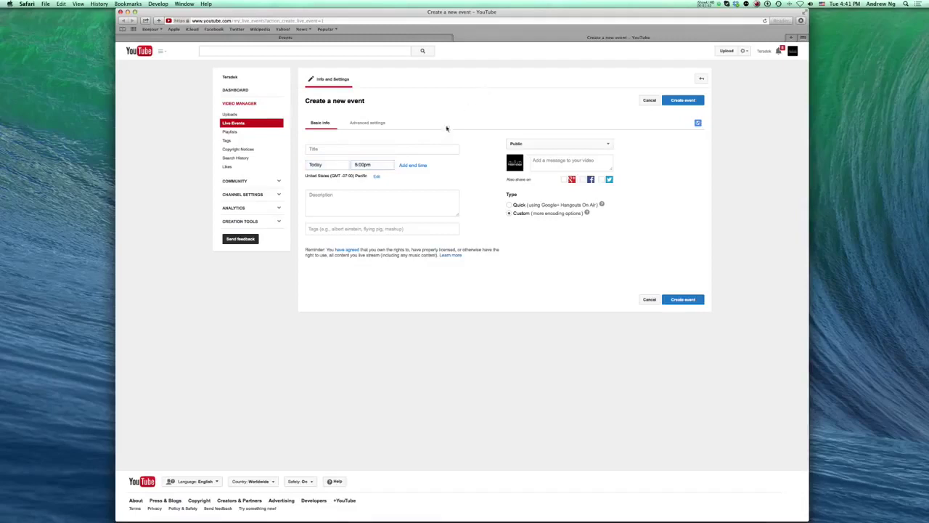
Title the event 'VidiU YouTube Live Tutorial', describe it 'This is only a test :)', and make it Unlisted.
click(433, 148)
text(VidiU YouTube Live Tutorial)
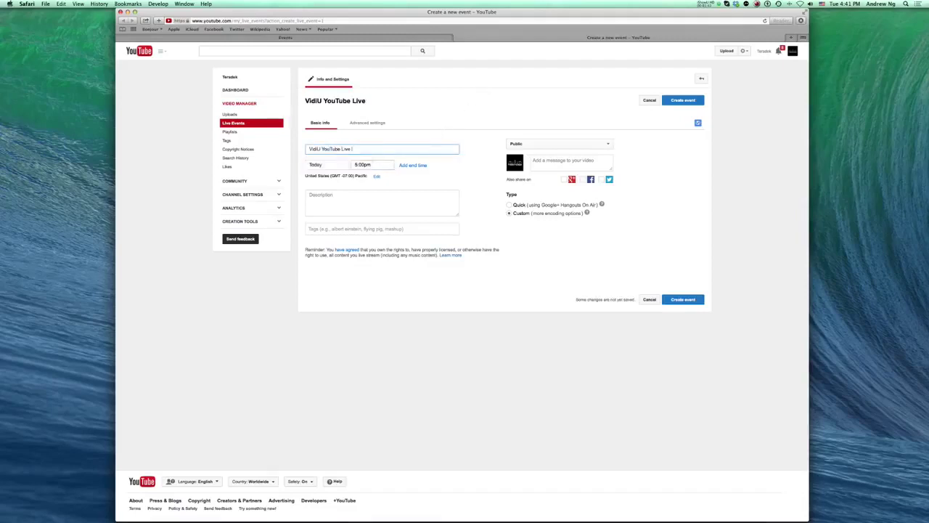
click(381, 202)
text(This is only a test :))
click(558, 142)
click(544, 156)
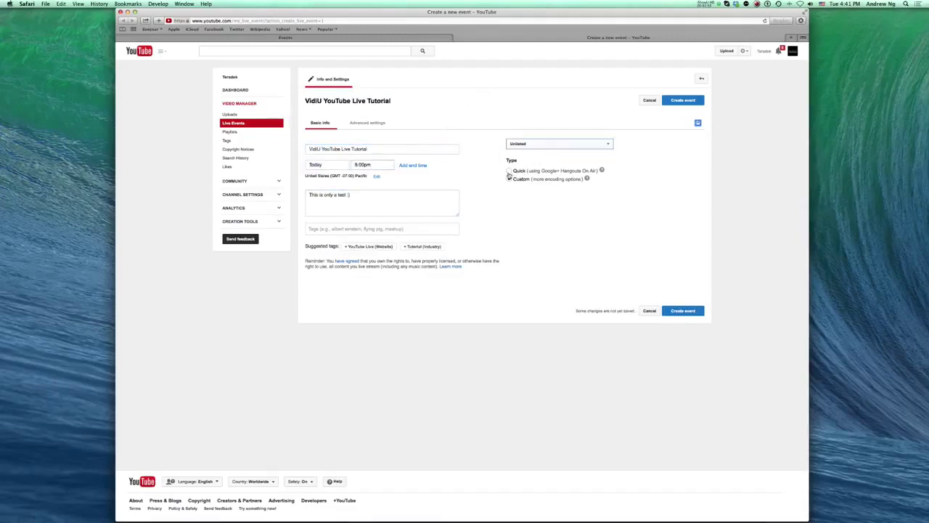
Create the event as a Custom type and set its encoder ingestion to Custom.
click(509, 171)
click(509, 180)
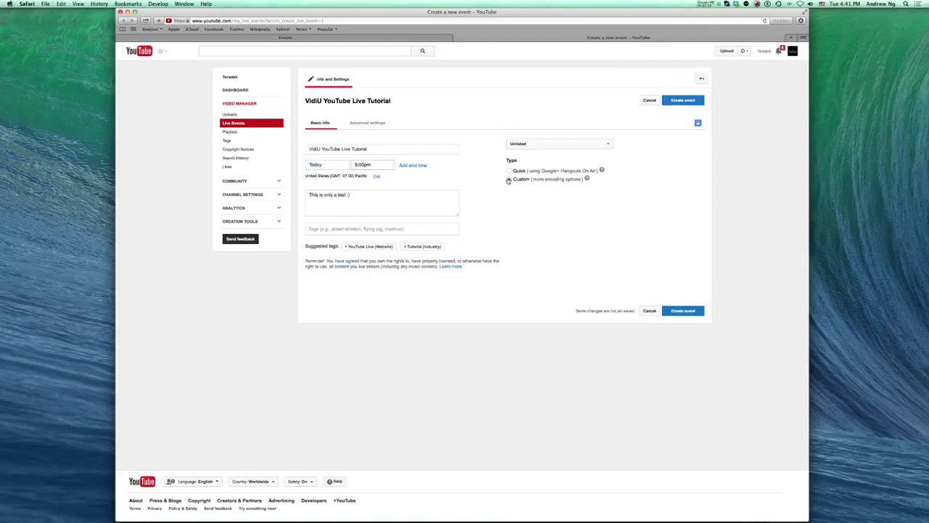
click(671, 311)
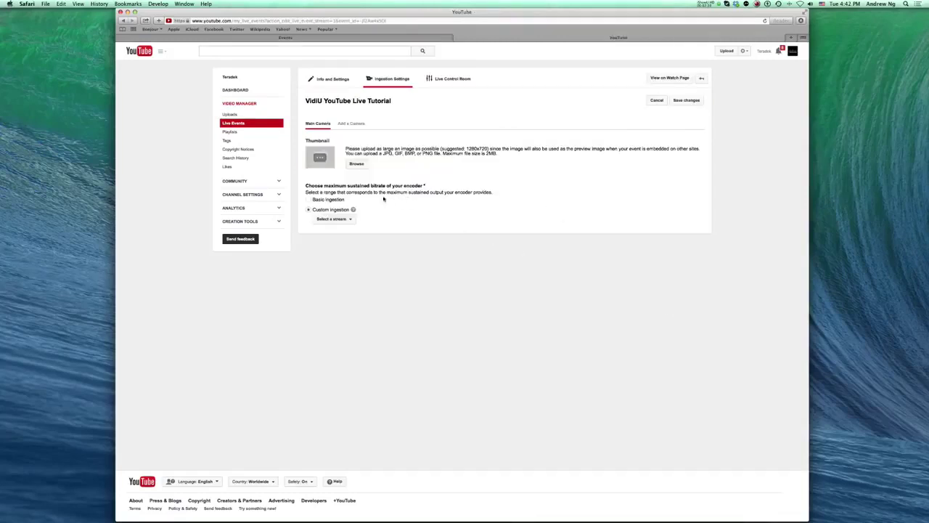
click(337, 199)
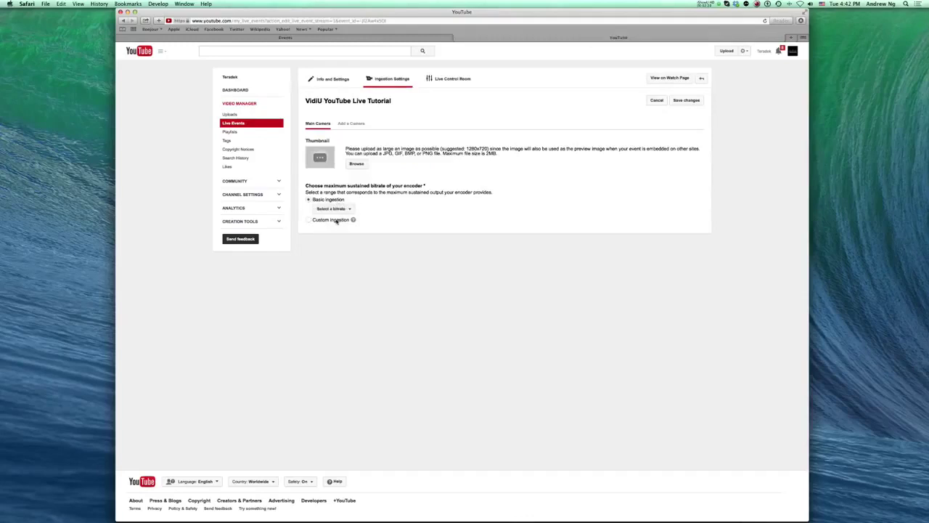
click(336, 220)
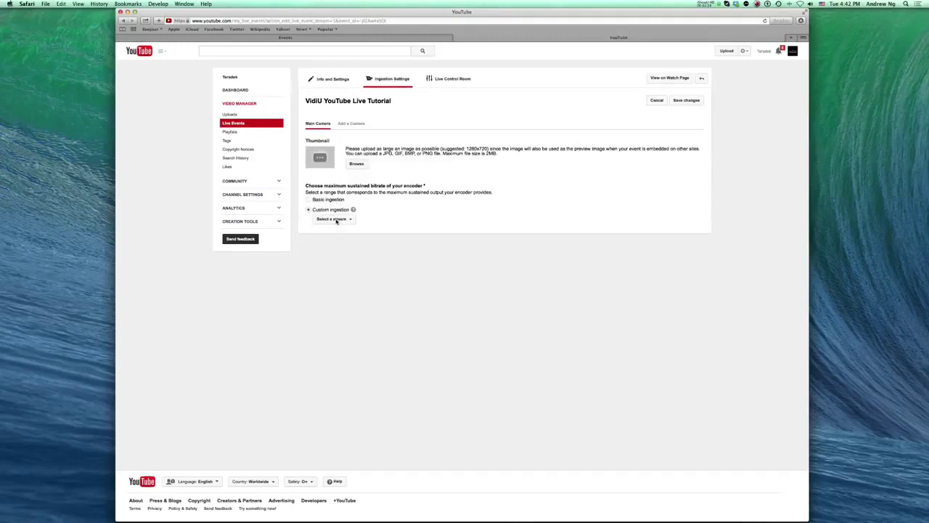
click(364, 40)
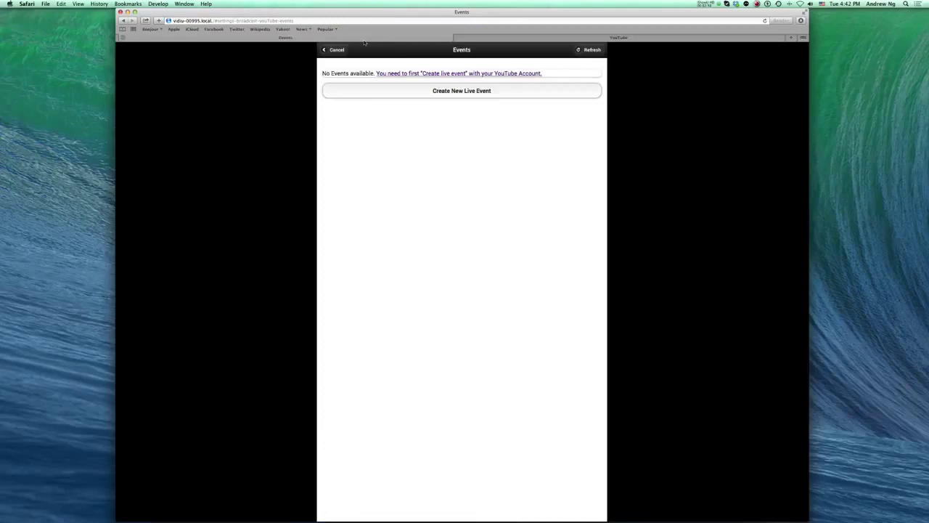
Select the refreshed VidiU YouTube Live Tutorial event, set video quality to 1080p, and exit settings.
click(583, 53)
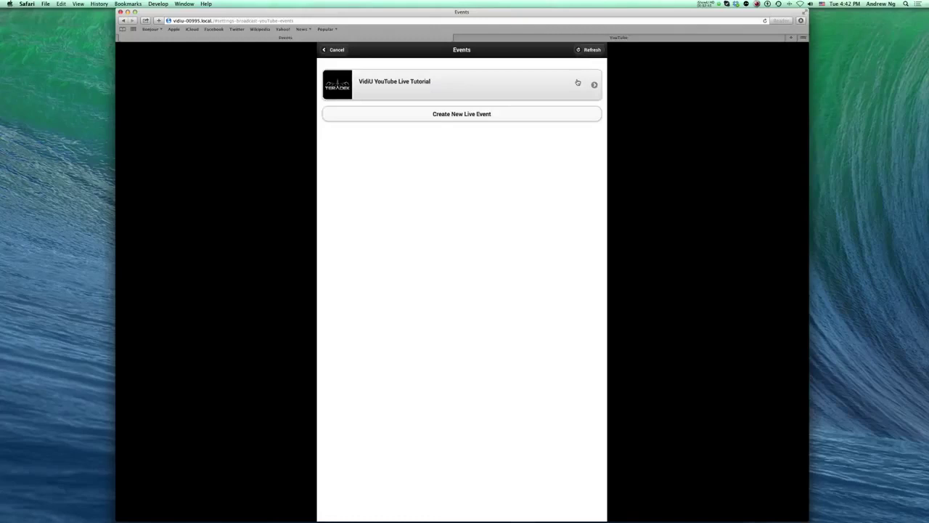
click(577, 82)
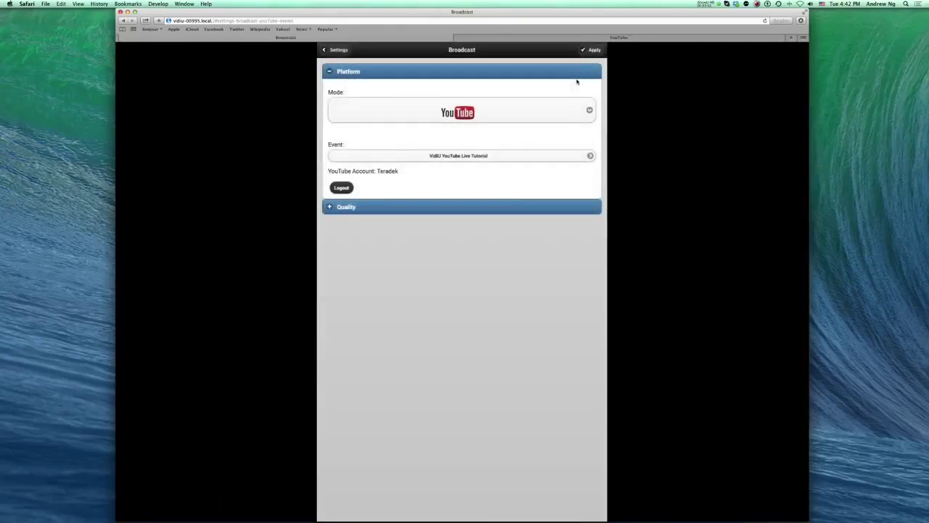
click(507, 207)
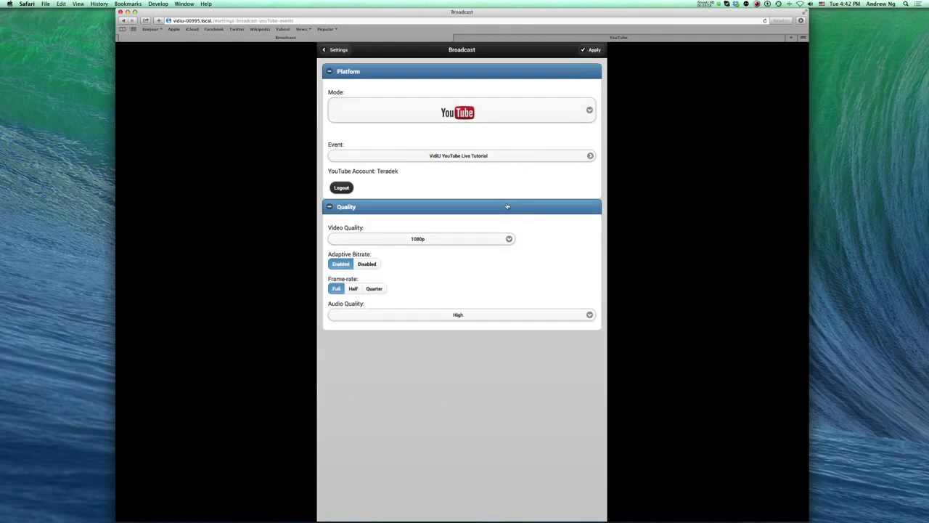
click(508, 239)
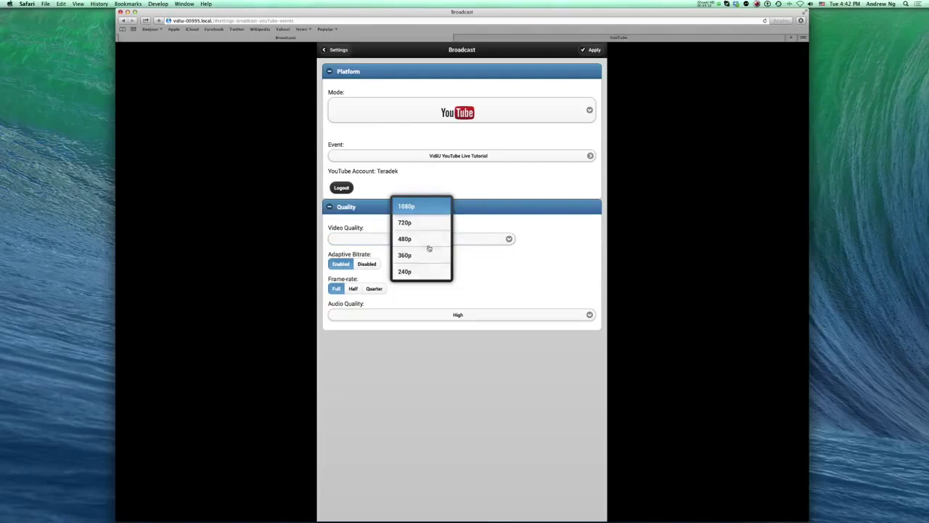
click(426, 209)
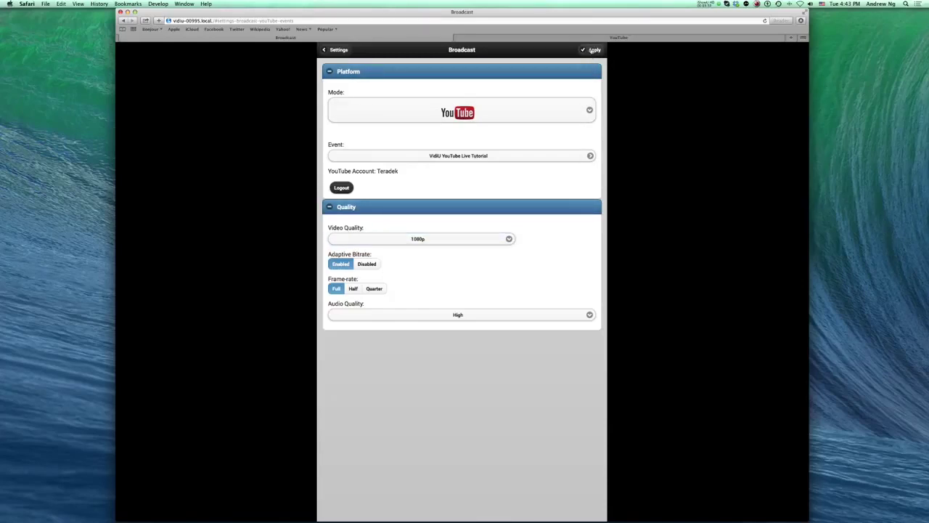
click(338, 50)
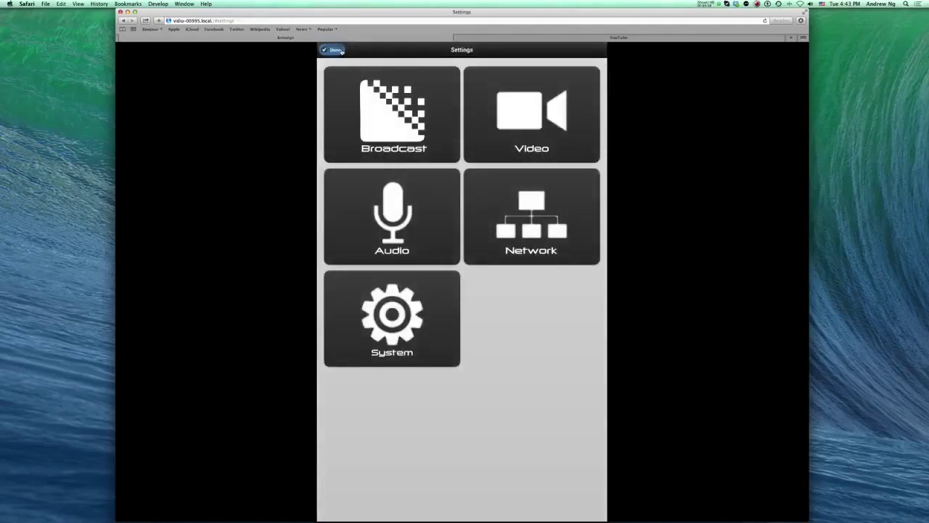
click(335, 50)
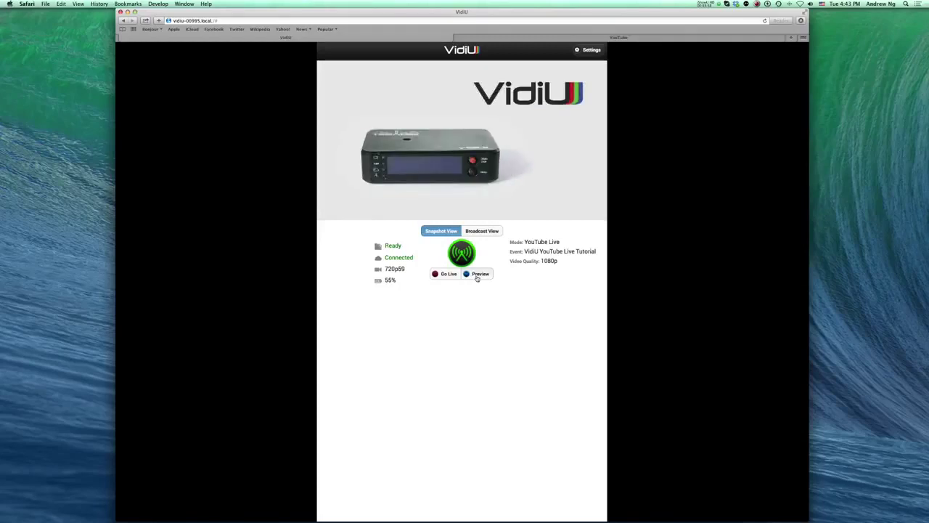
Start a preview stream from the VidiU status page.
click(477, 277)
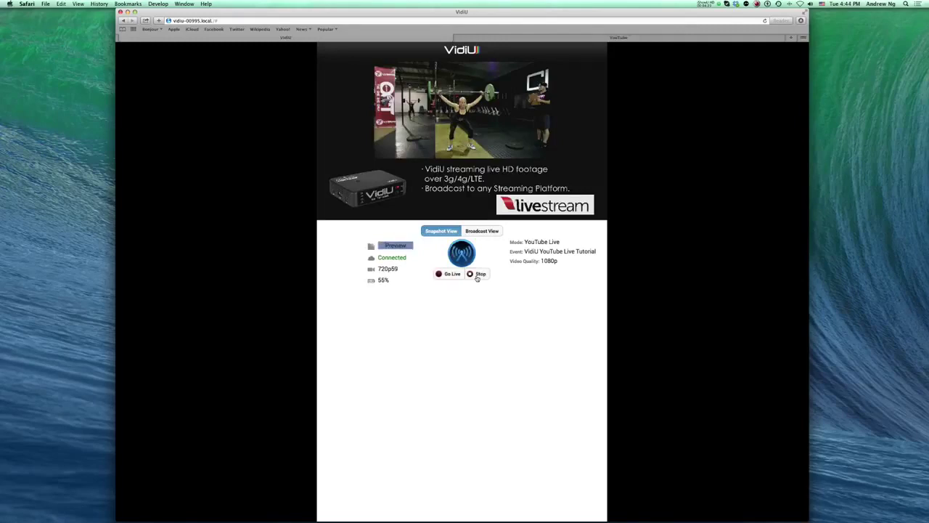
click(698, 39)
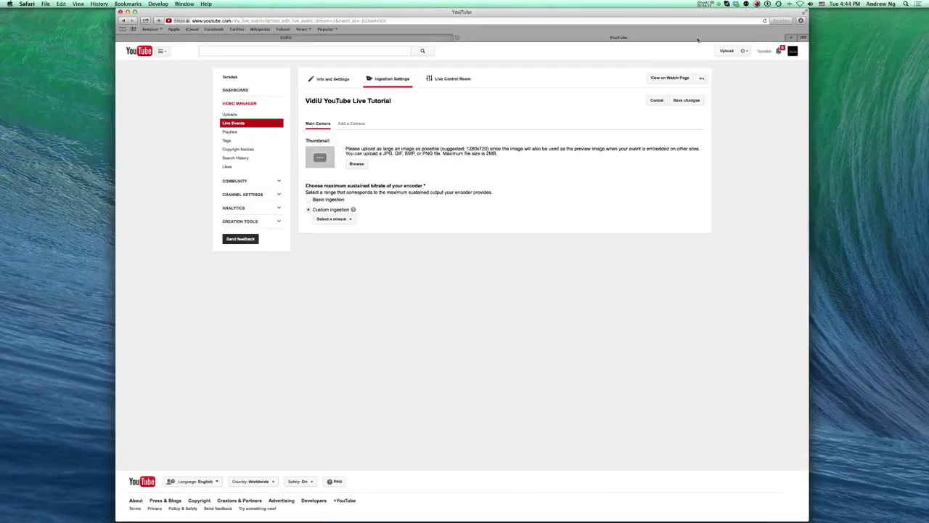
Play the incoming preview in YouTube's Live Control Room, then take the VidiU broadcast live.
click(444, 80)
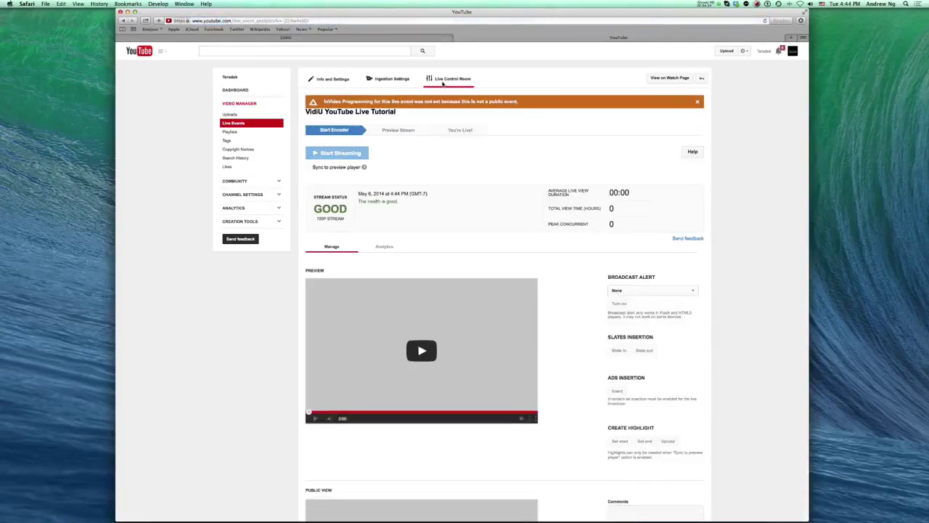
click(421, 351)
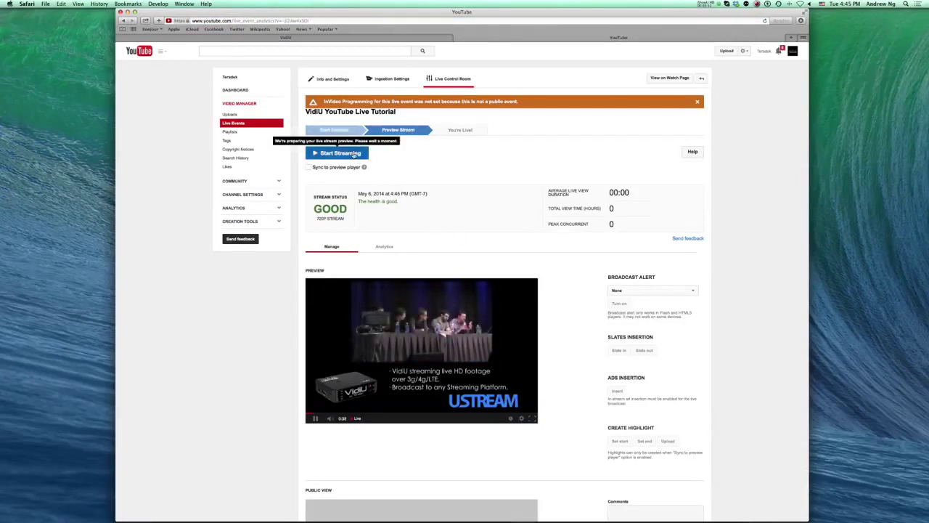
click(293, 38)
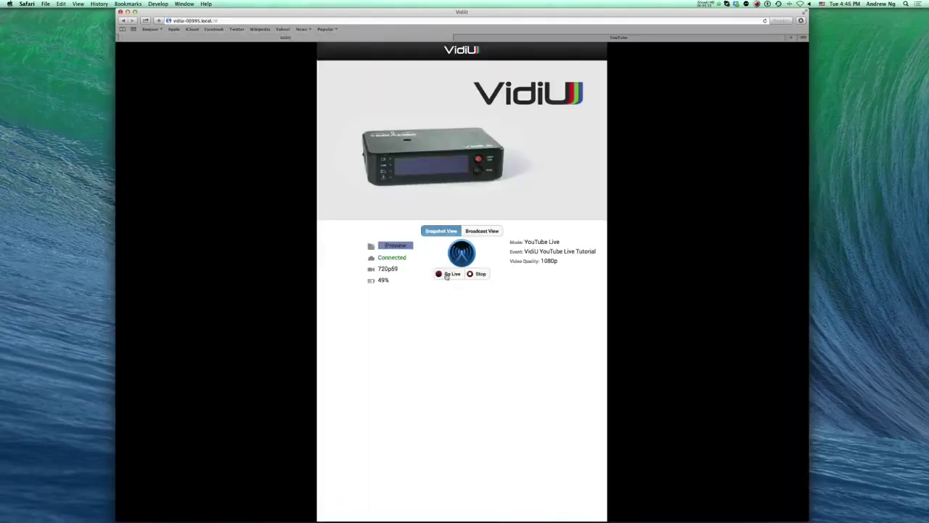
click(447, 274)
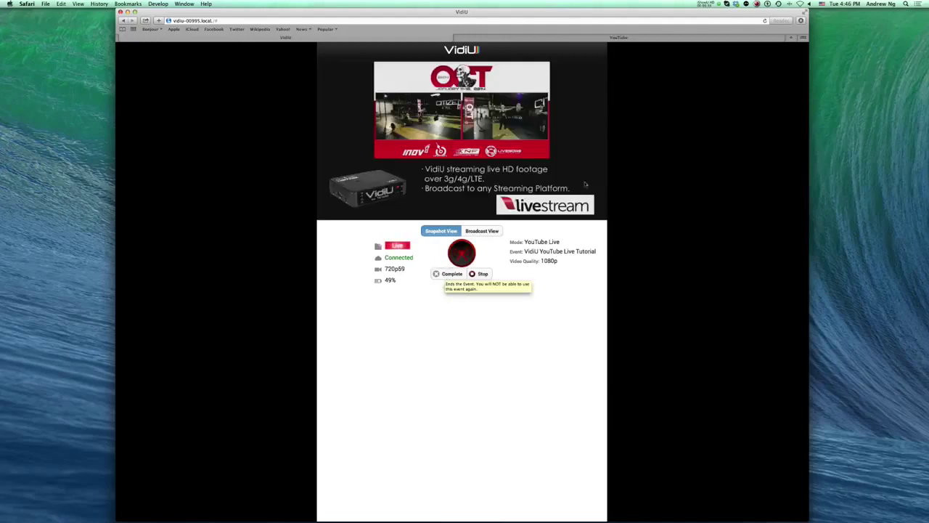
click(640, 40)
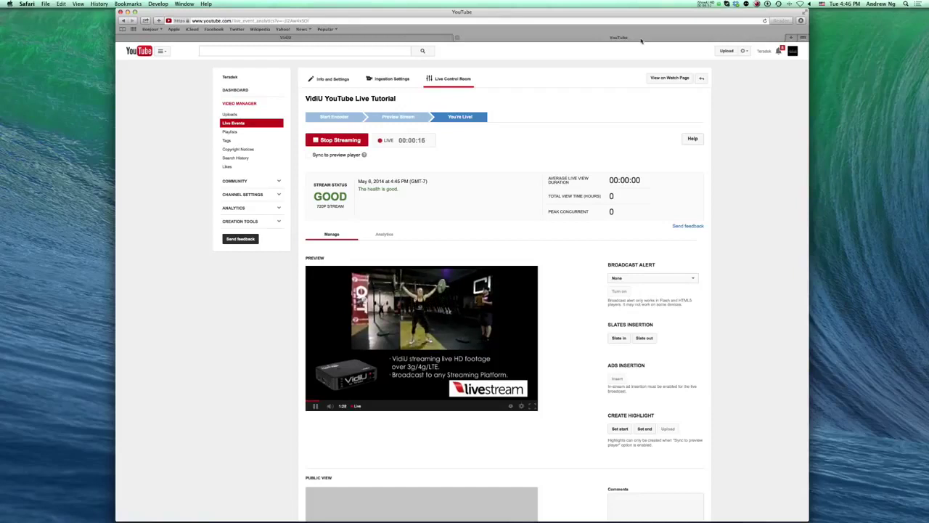
After confirming the event is live on YouTube, go back to the VidiU control page.
click(398, 38)
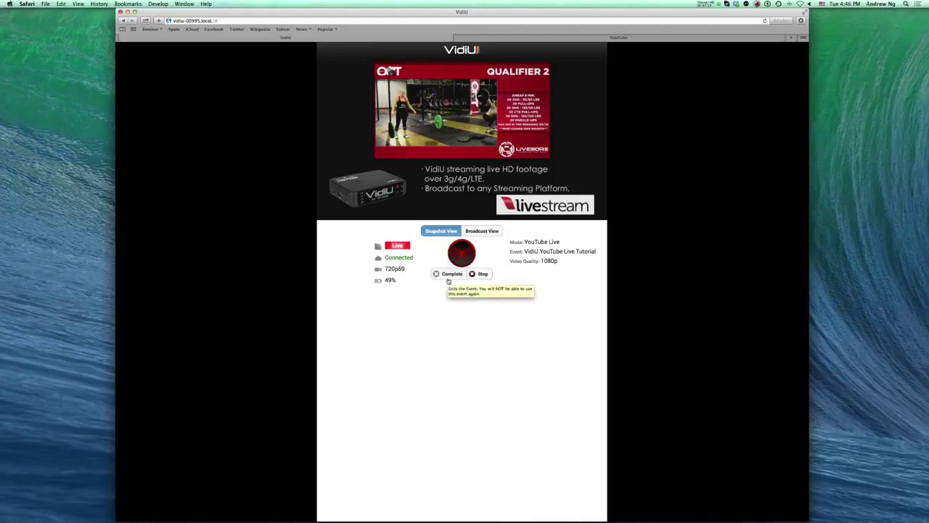
Complete the live event from VidiU, confirm it, and check its COMPLETE status on YouTube.
click(448, 280)
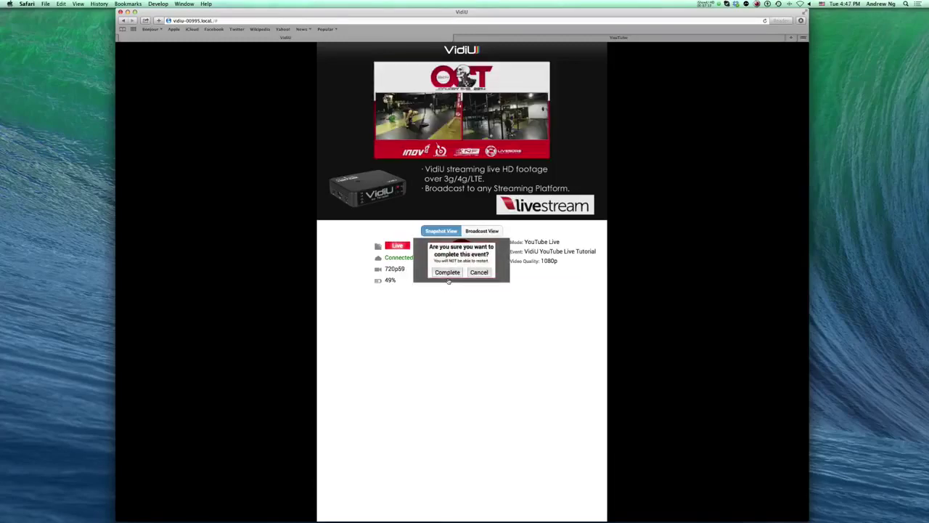
click(447, 272)
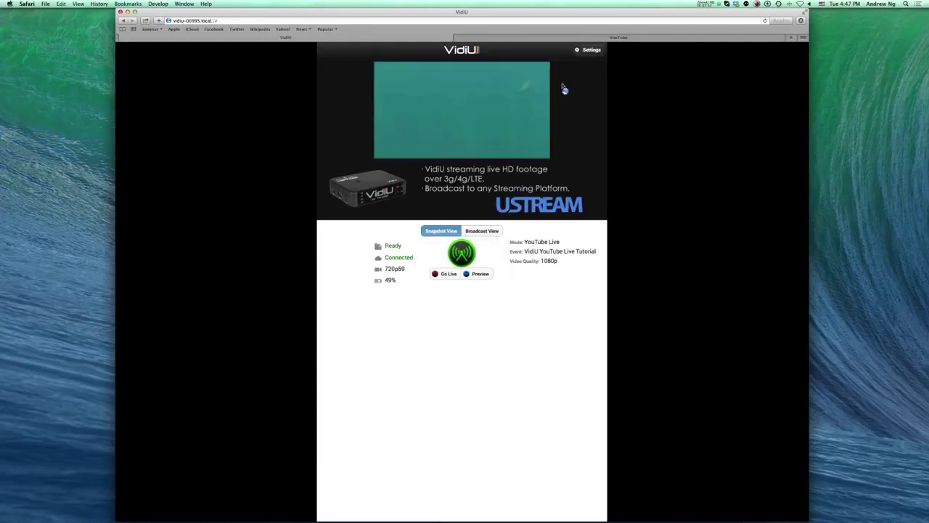
click(595, 39)
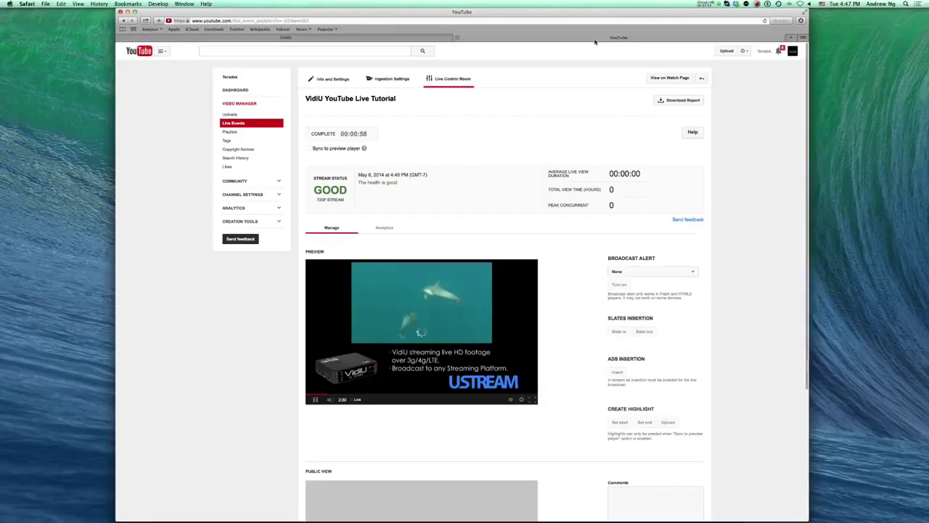